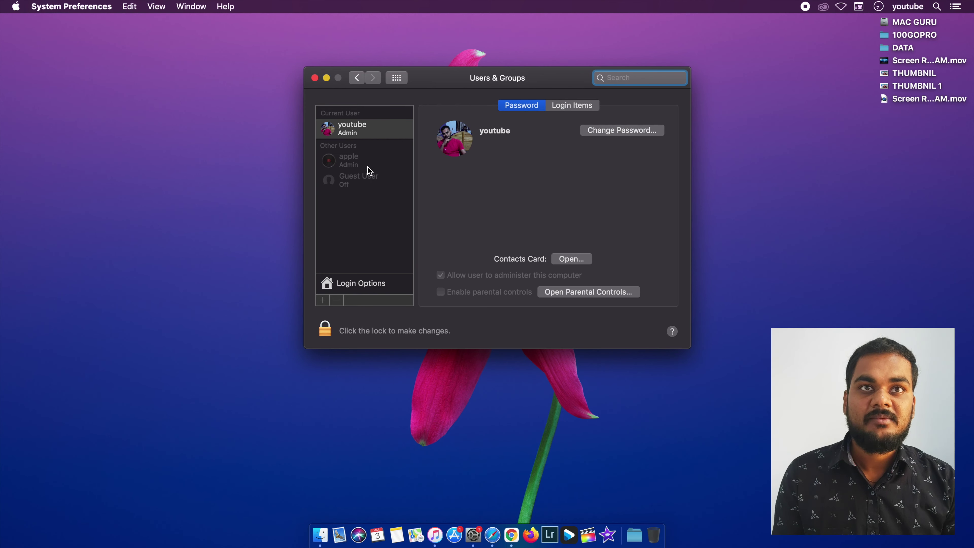
- Unlock Users & Groups with the admin password and start adding a new account
{"action": "left_click", "coordinate": [324, 330]}
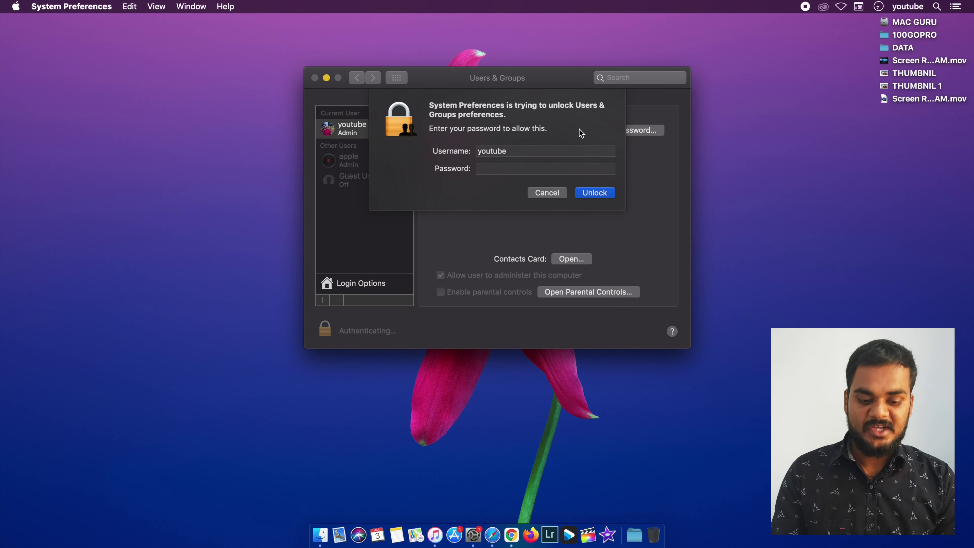
{"action": "type", "text": "••"}
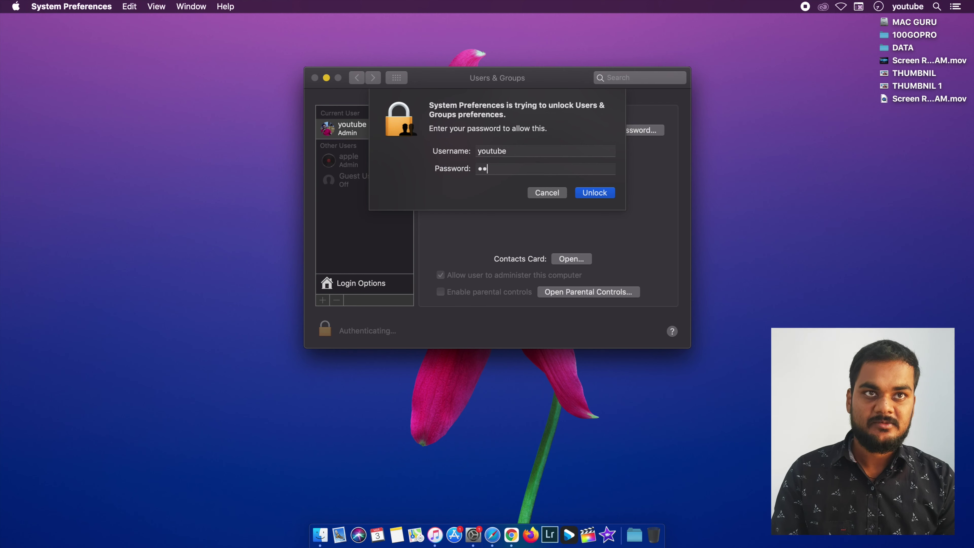
{"action": "type", "text": "••••"}
{"action": "key", "text": "Return"}
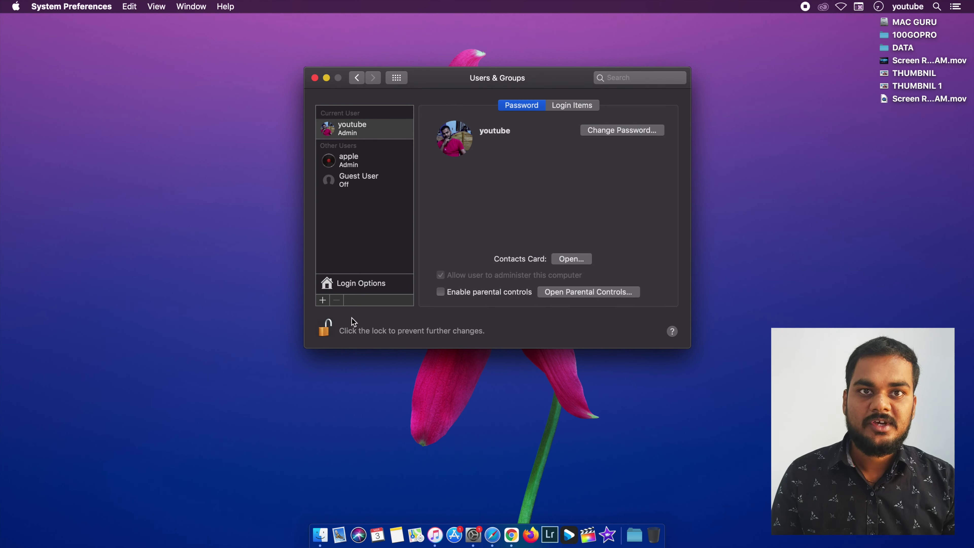
{"action": "left_click", "coordinate": [323, 300]}
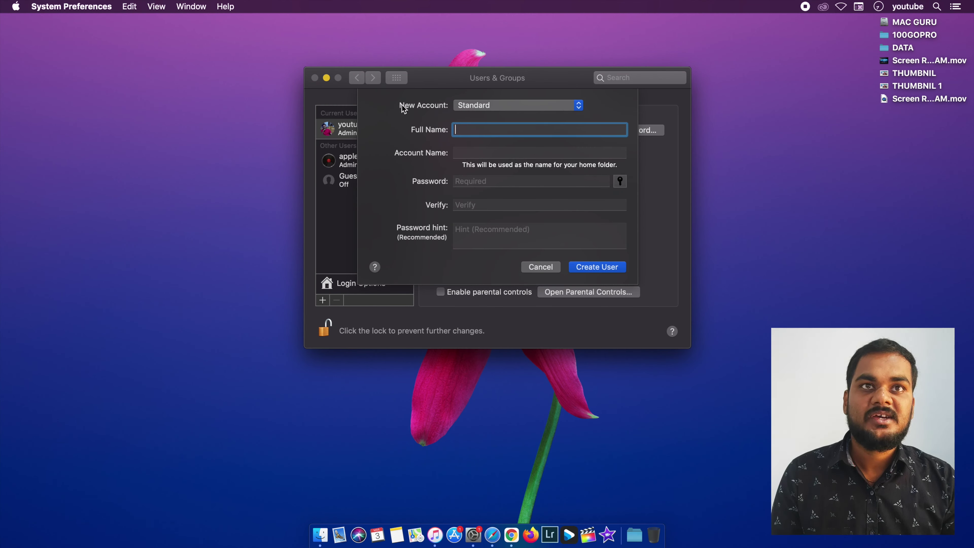
- Set the new account type to Administrator, then switch it back to Standard
{"action": "left_click", "coordinate": [488, 108]}
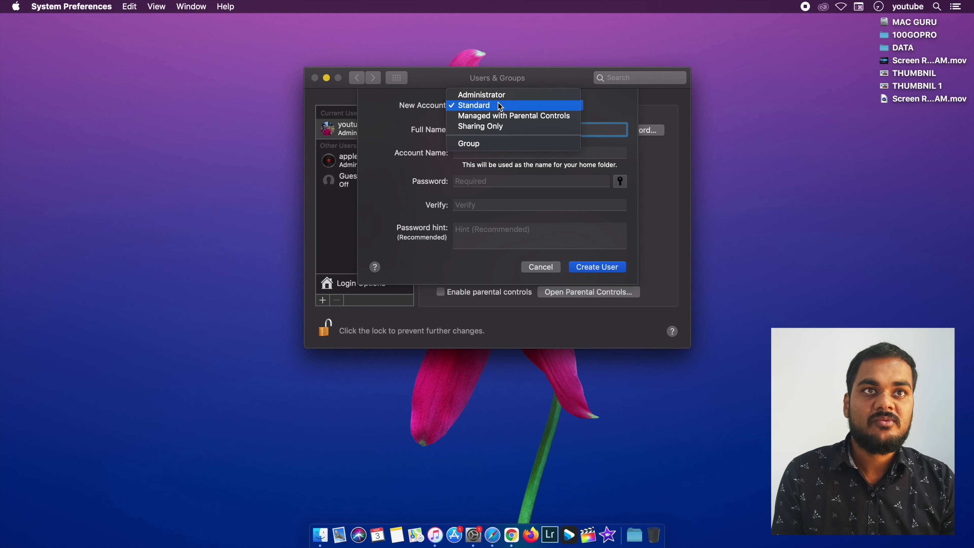
{"action": "left_click", "coordinate": [479, 100]}
{"action": "left_click", "coordinate": [471, 129]}
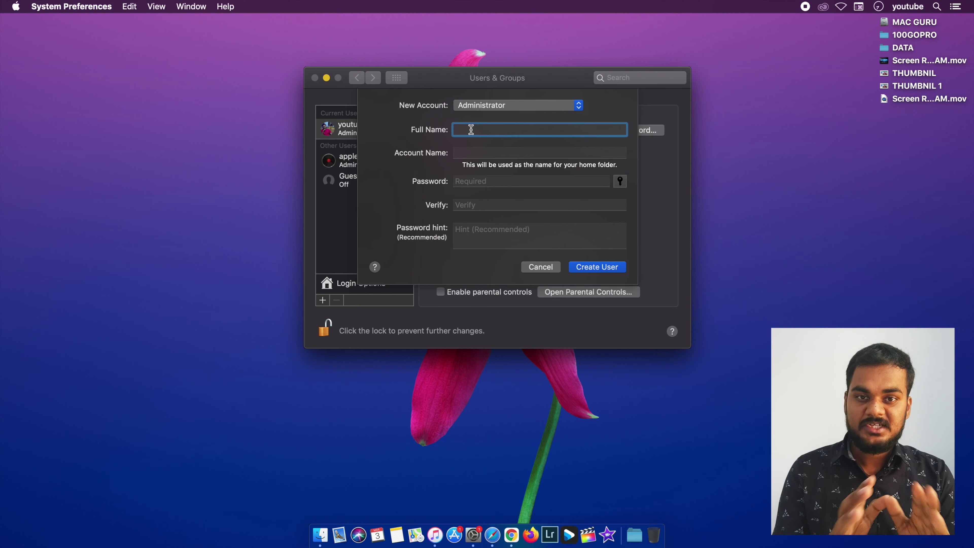
{"action": "left_click", "coordinate": [491, 105]}
{"action": "left_click", "coordinate": [484, 116]}
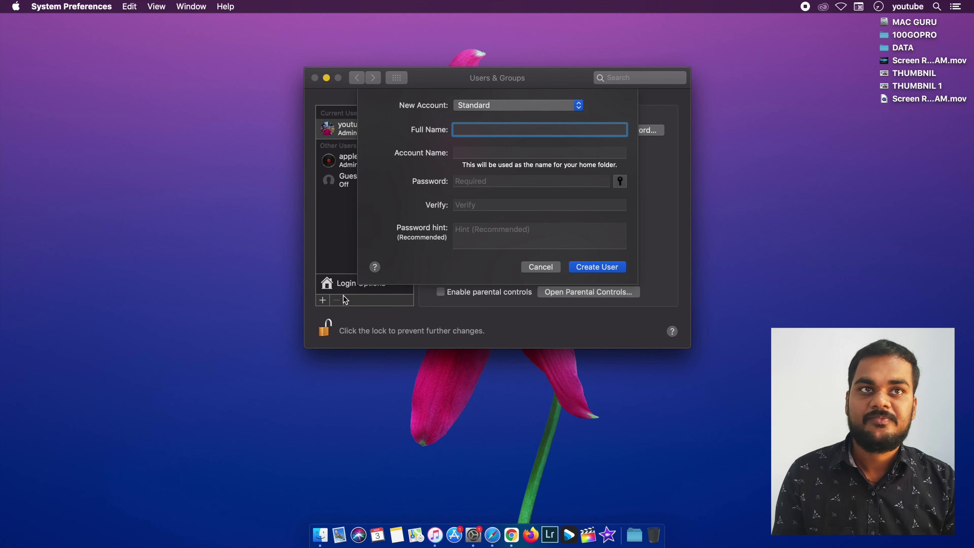
{"action": "left_click", "coordinate": [481, 107]}
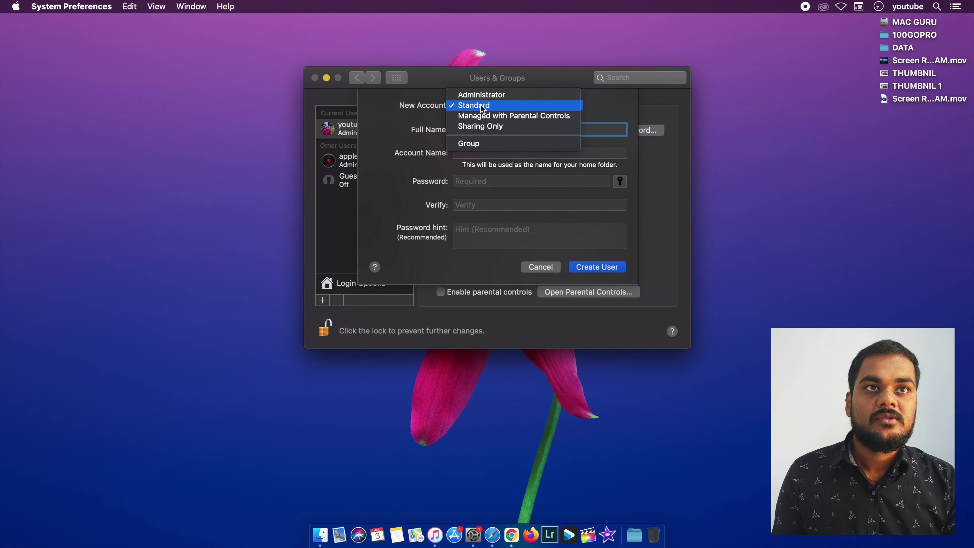
- Make the new account Managed with Parental Controls, leaving the age limit at 4+
{"action": "left_click", "coordinate": [493, 114]}
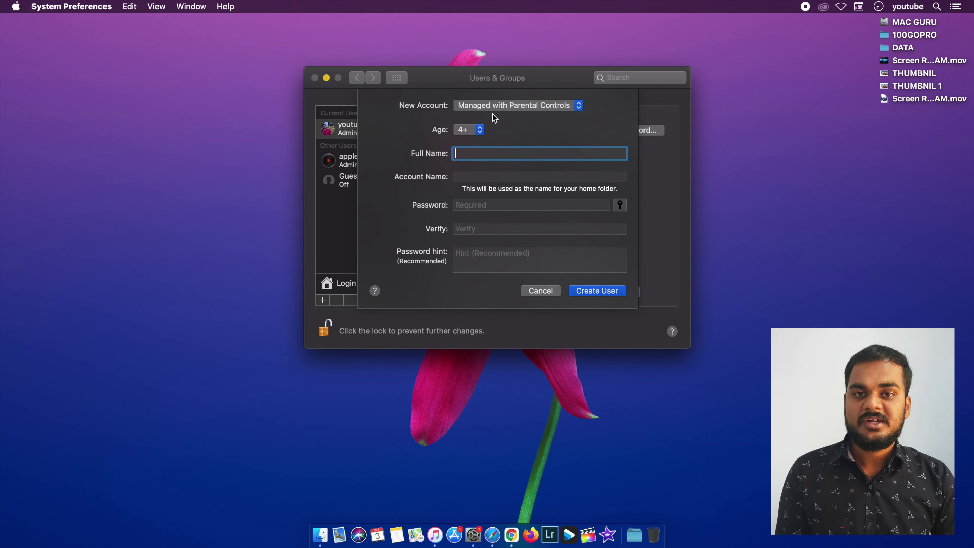
{"action": "left_click", "coordinate": [480, 130]}
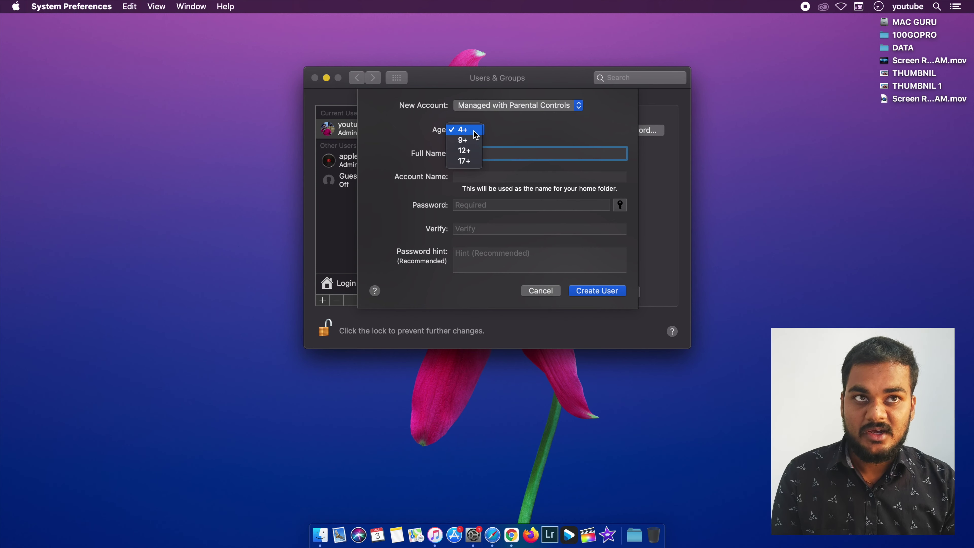
{"action": "left_click", "coordinate": [502, 132]}
{"action": "left_click", "coordinate": [481, 130]}
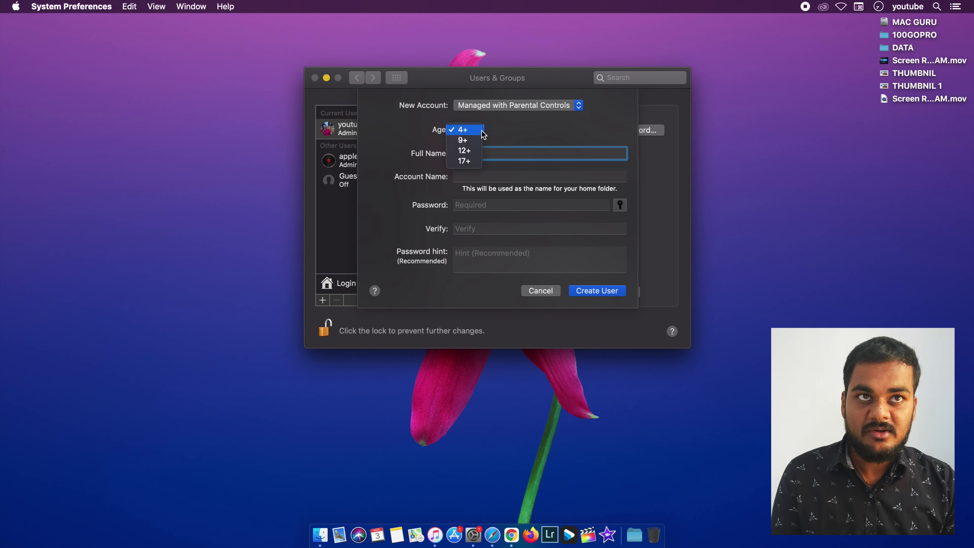
{"action": "left_click", "coordinate": [537, 135]}
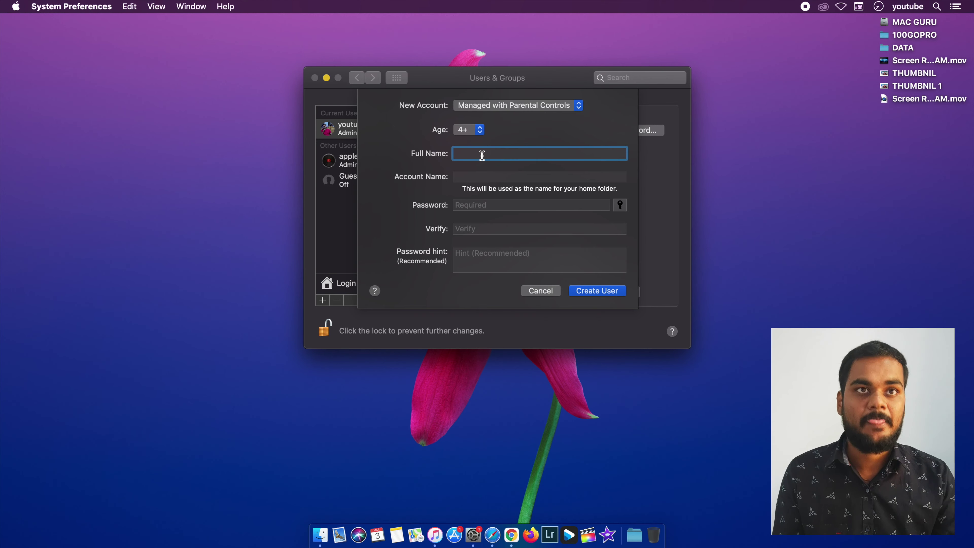
- Try the Sharing Only and Group account types, then go back to Administrator
{"action": "left_click", "coordinate": [491, 109]}
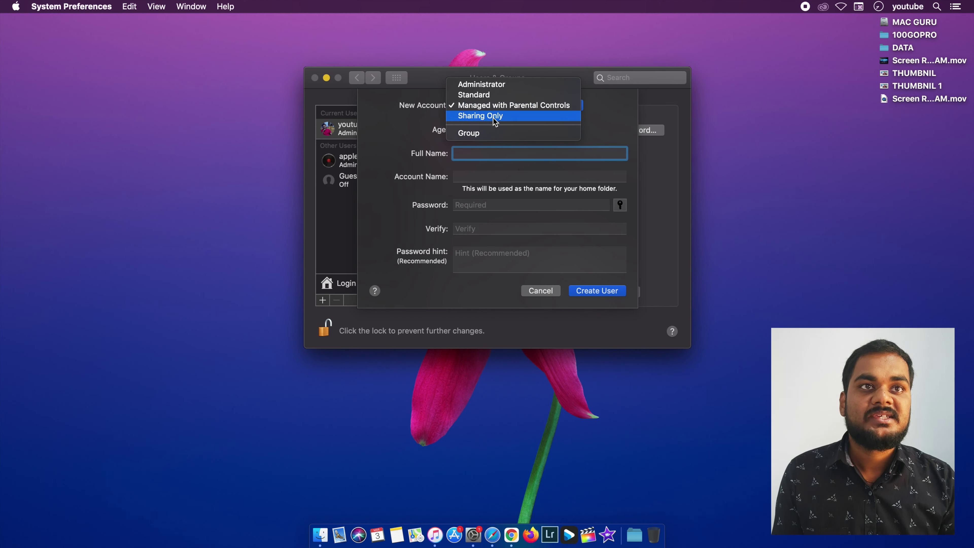
{"action": "left_click", "coordinate": [493, 116]}
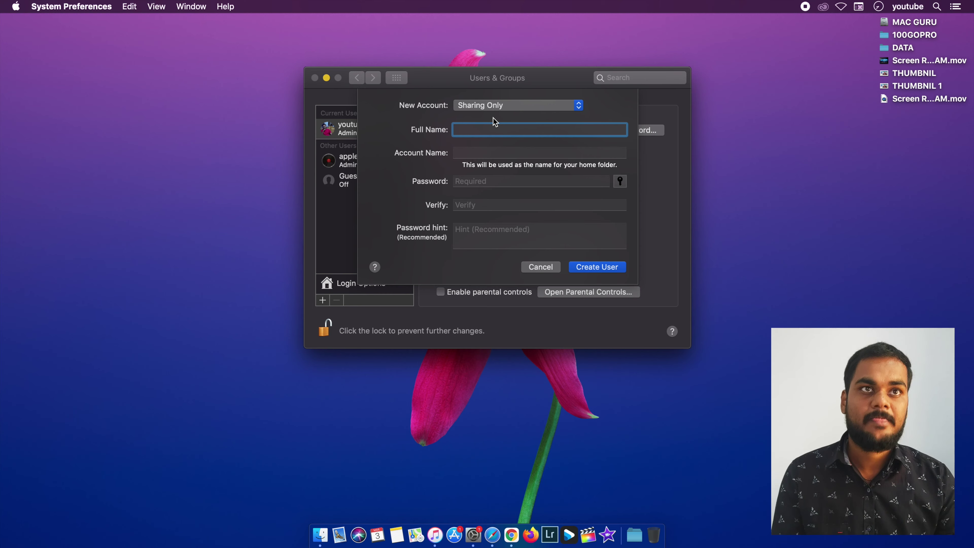
{"action": "left_click", "coordinate": [495, 102]}
{"action": "left_click", "coordinate": [486, 125]}
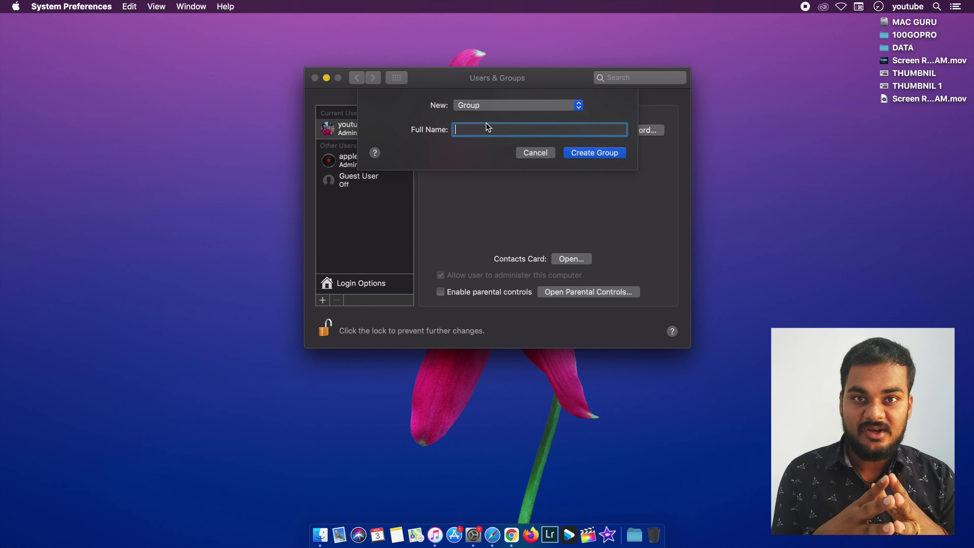
{"action": "left_click", "coordinate": [501, 109]}
{"action": "left_click", "coordinate": [499, 58]}
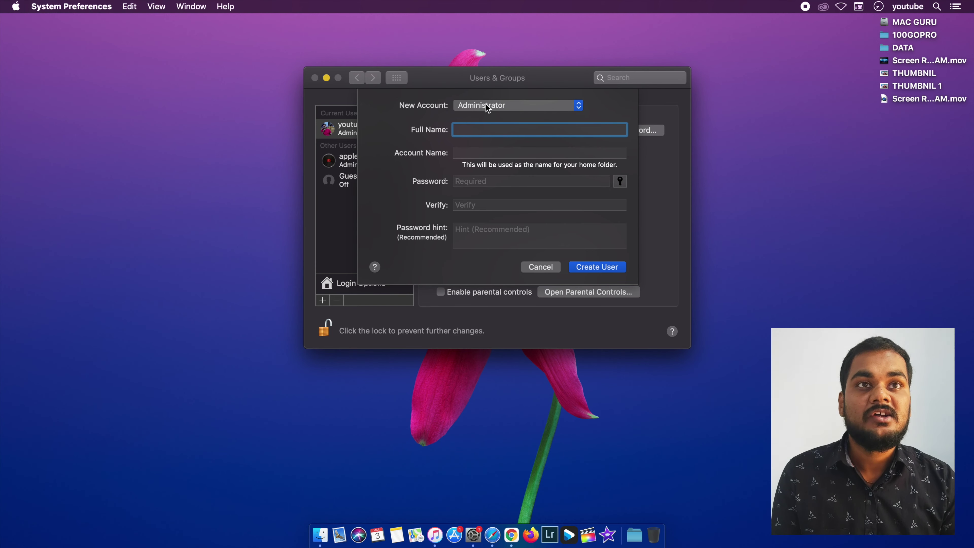
{"action": "left_click", "coordinate": [485, 105]}
- Keep Administrator and enter full name 'for you' with account name foryou
{"action": "left_click", "coordinate": [477, 108]}
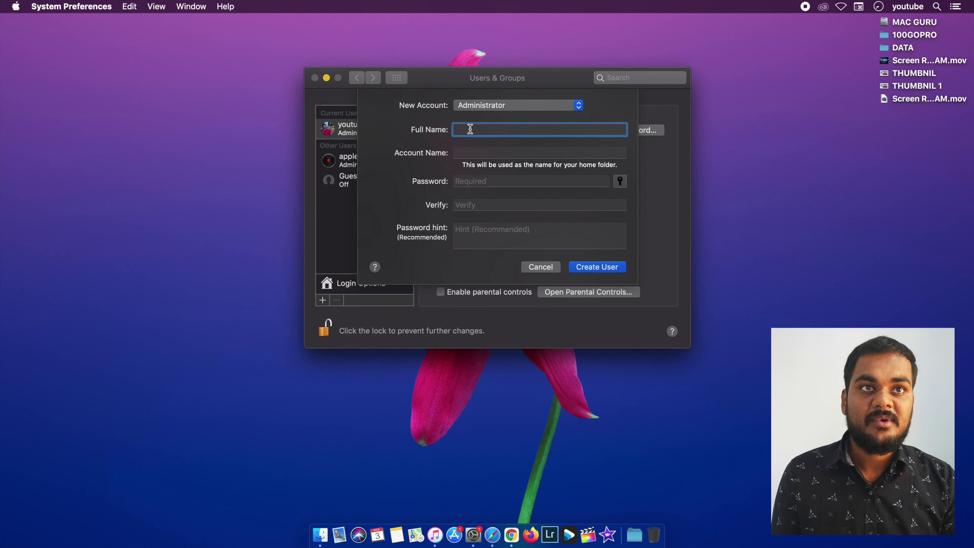
{"action": "type", "text": "for"}
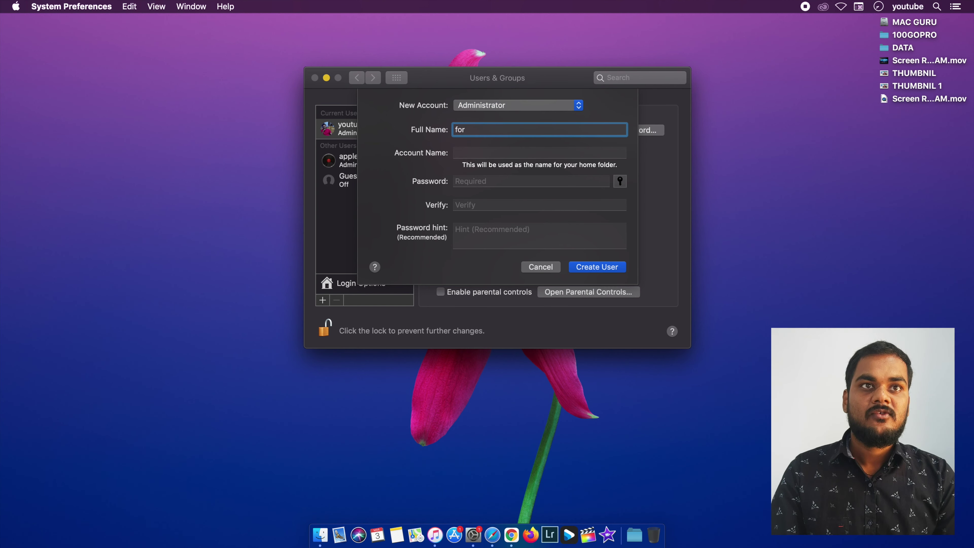
{"action": "type", "text": " you"}
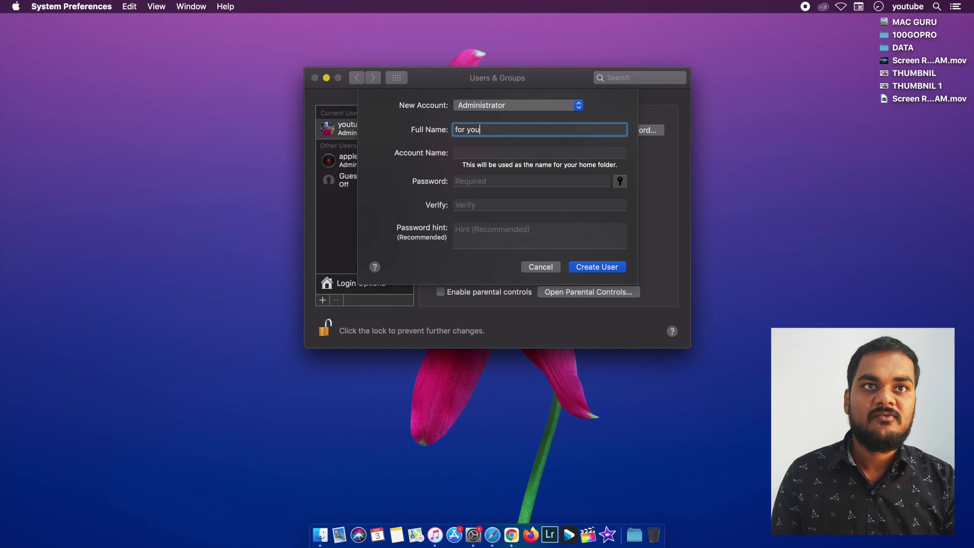
{"action": "left_click", "coordinate": [458, 153]}
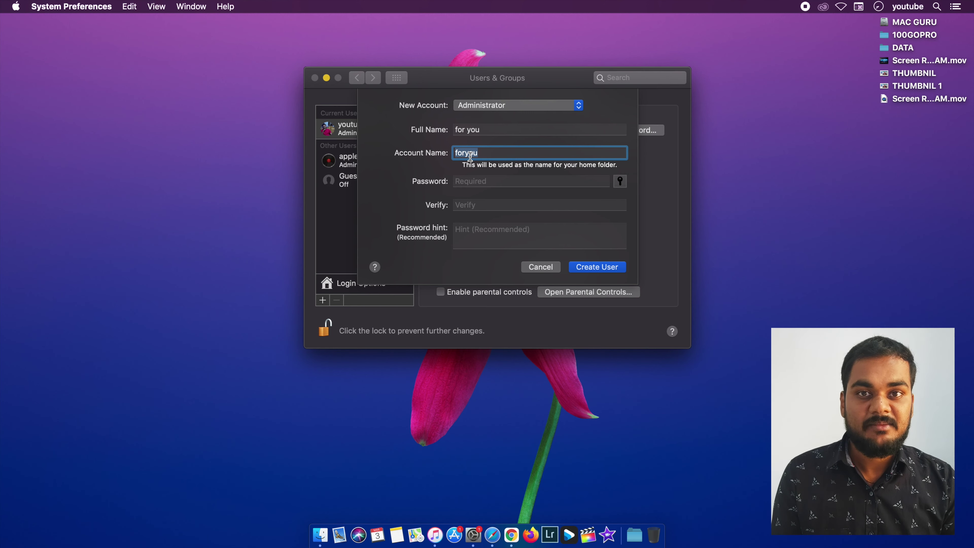
{"action": "left_click", "coordinate": [484, 154]}
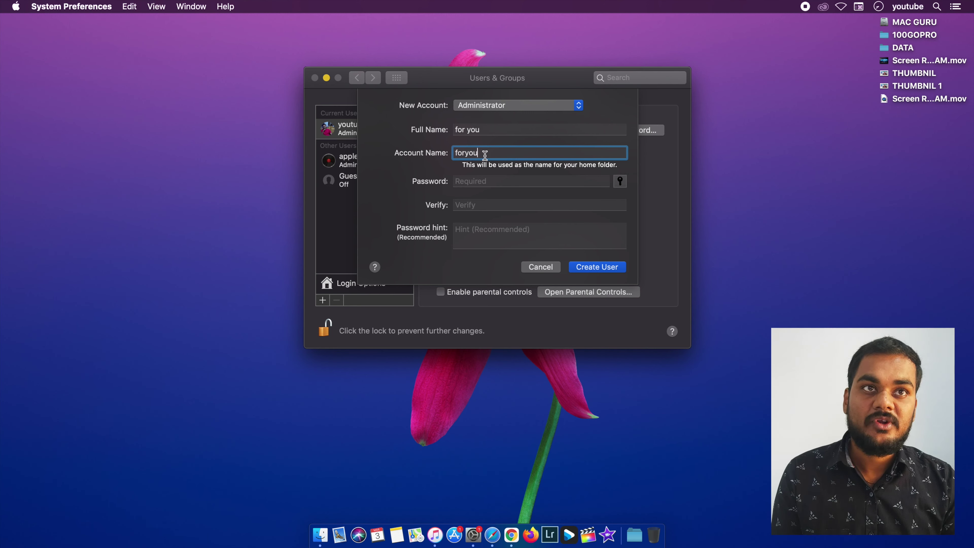
- Enter the new account's password and verify it in the confirmation field
{"action": "left_click", "coordinate": [473, 181]}
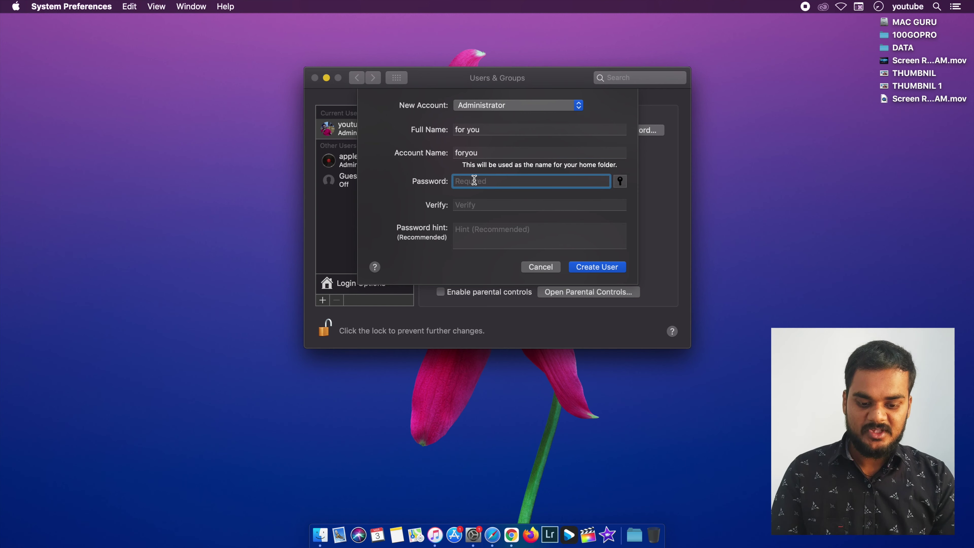
{"action": "type", "text": "•••••"}
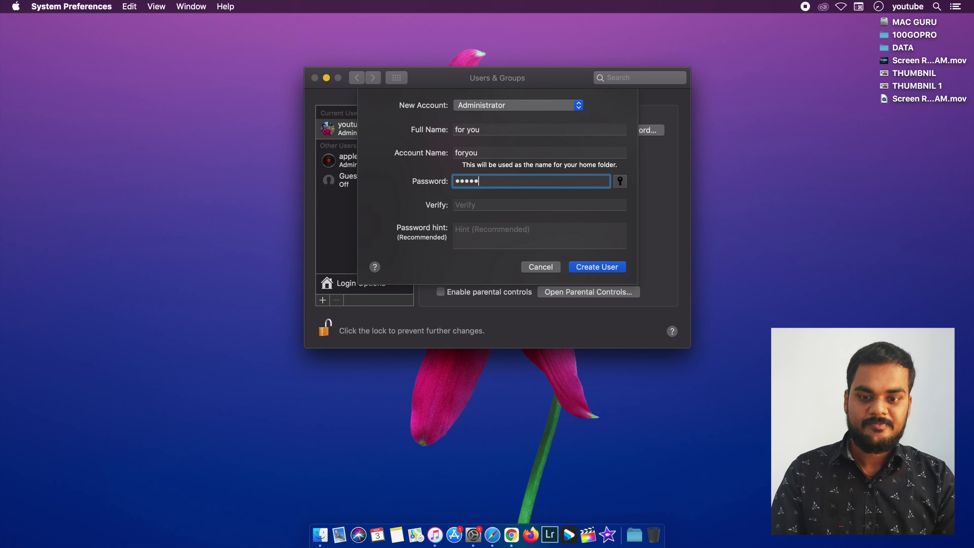
{"action": "type", "text": "••••"}
{"action": "key", "text": "Tab"}
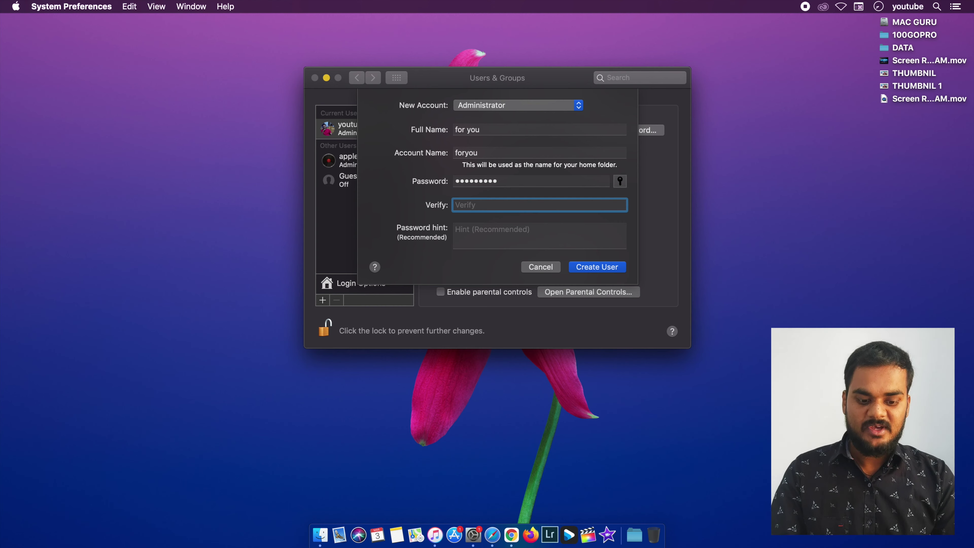
{"action": "type", "text": "••••••••"}
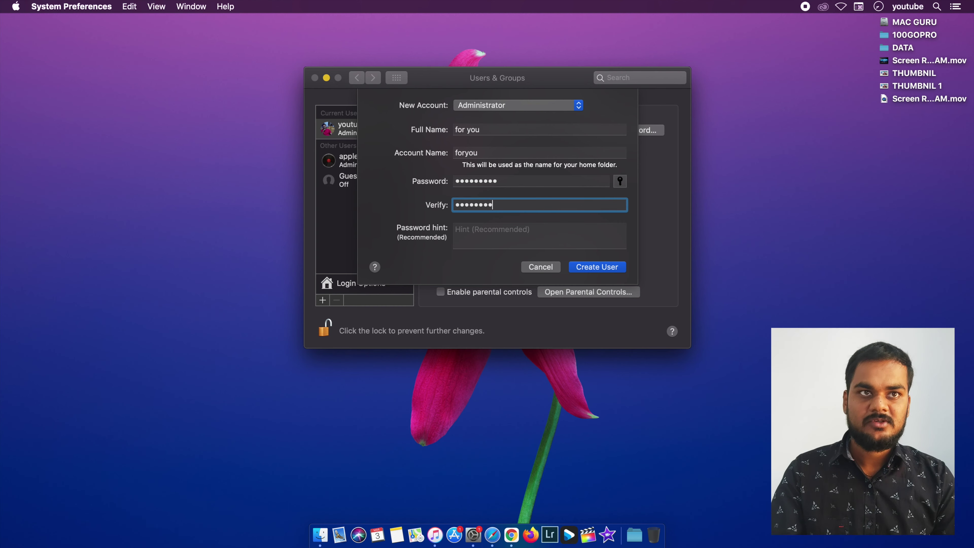
{"action": "type", "text": "•"}
{"action": "left_click", "coordinate": [489, 236]}
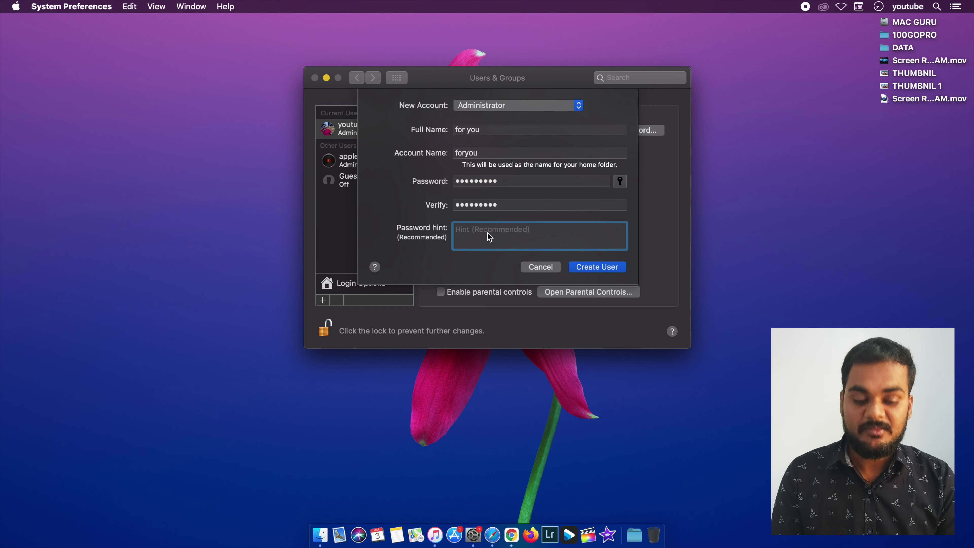
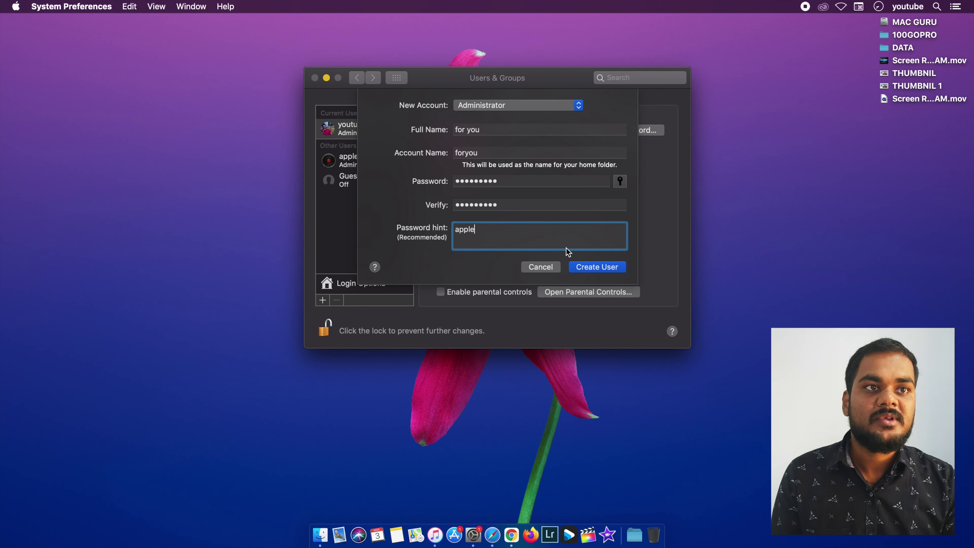
- Add a password hint and create the 'for you' Administrator account
{"action": "left_click", "coordinate": [585, 265]}
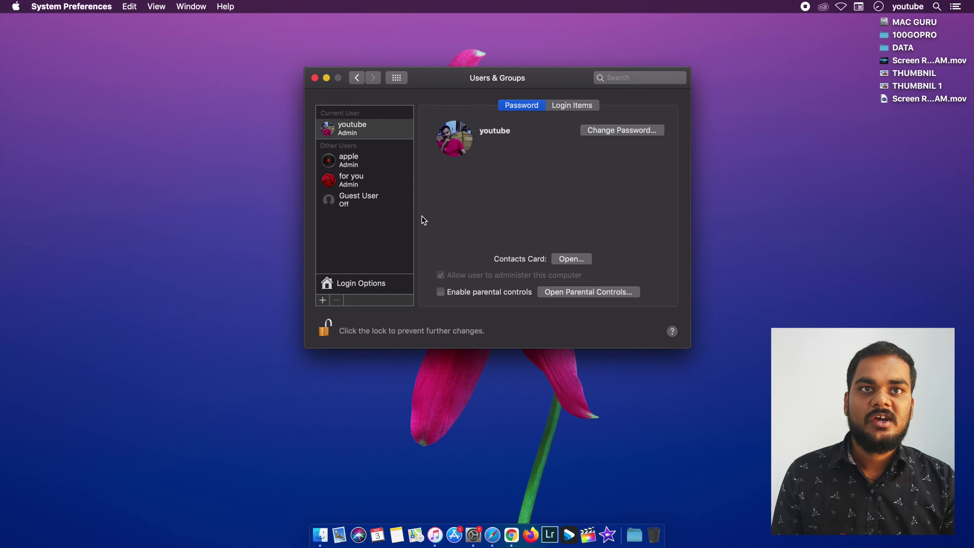
{"action": "left_click", "coordinate": [357, 188]}
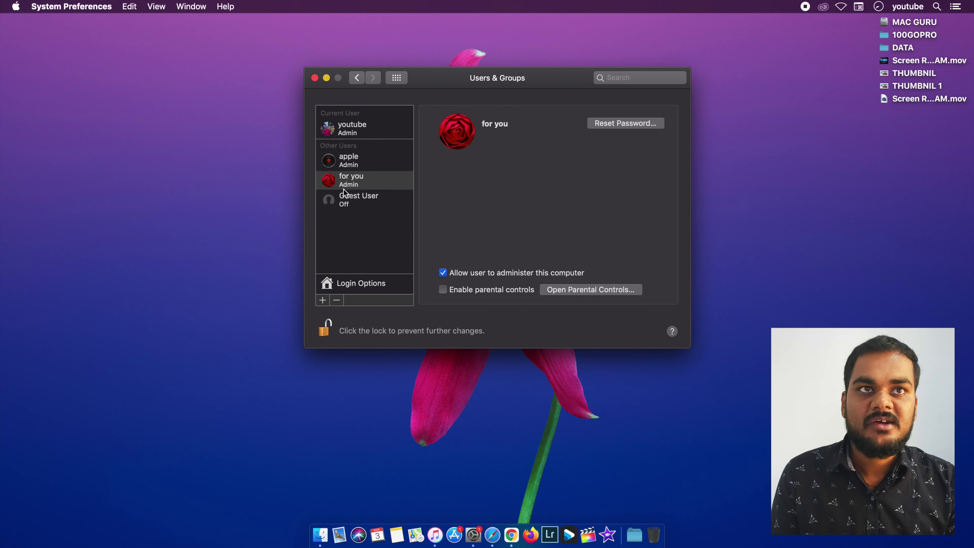
- Switch between the 'for you' and apple accounts to compare their details
{"action": "left_click", "coordinate": [361, 186]}
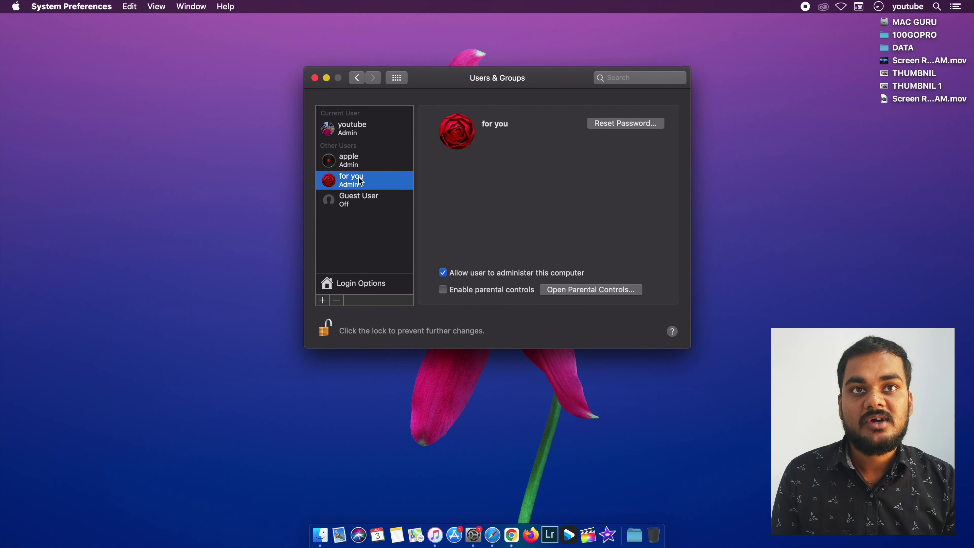
{"action": "left_click", "coordinate": [360, 161]}
{"action": "left_click", "coordinate": [364, 177]}
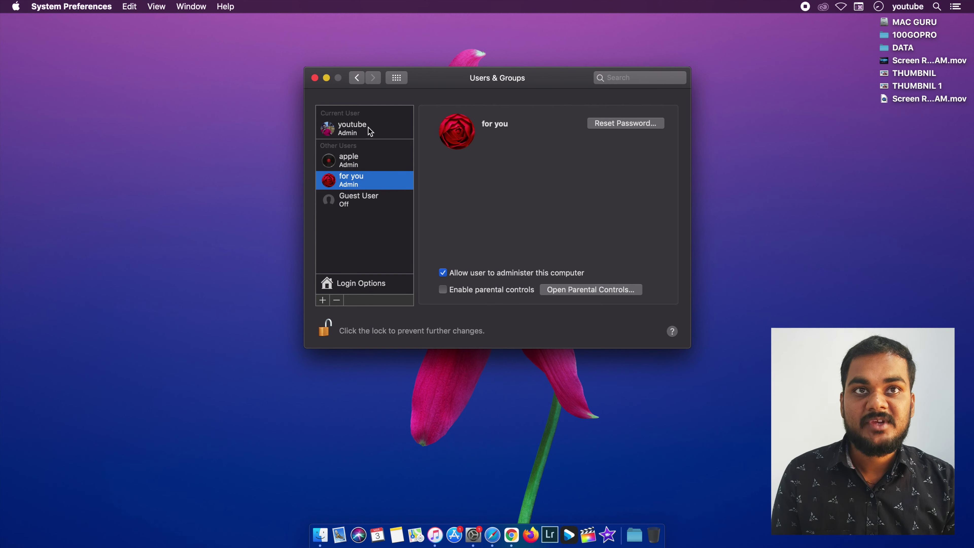
{"action": "left_click", "coordinate": [363, 166]}
{"action": "left_click", "coordinate": [363, 174]}
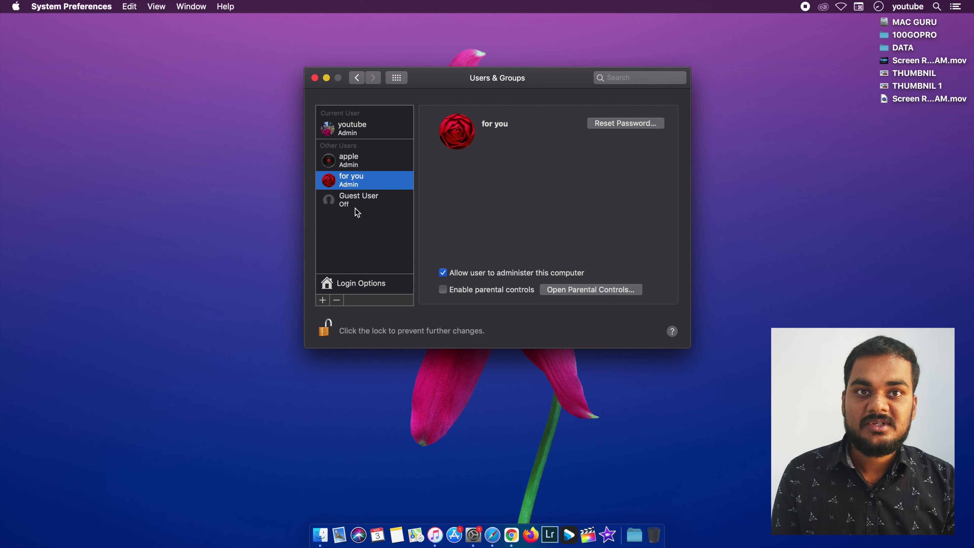
- Re-lock and unlock the settings with the admin password, then reselect 'for you'
{"action": "left_click", "coordinate": [330, 326]}
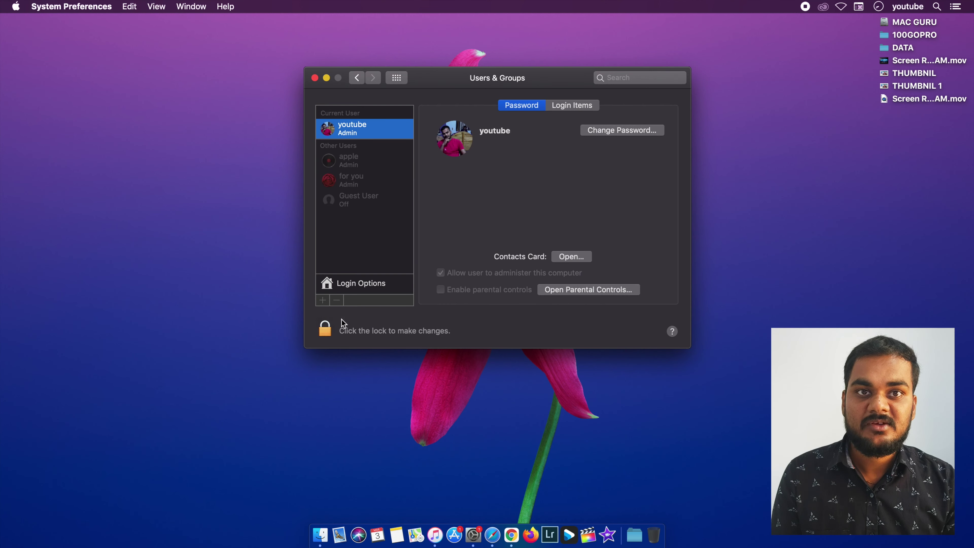
{"action": "left_click", "coordinate": [329, 326]}
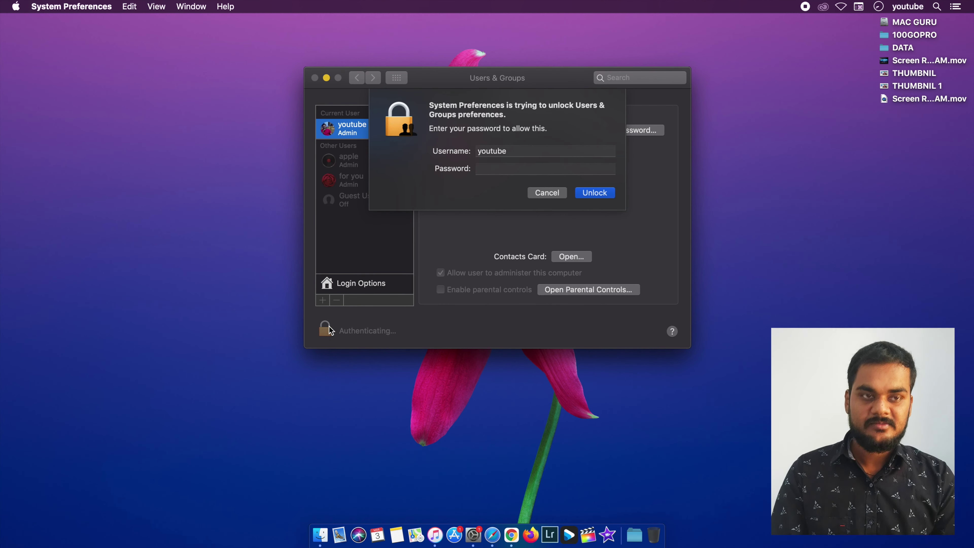
{"action": "type", "text": "•••••••"}
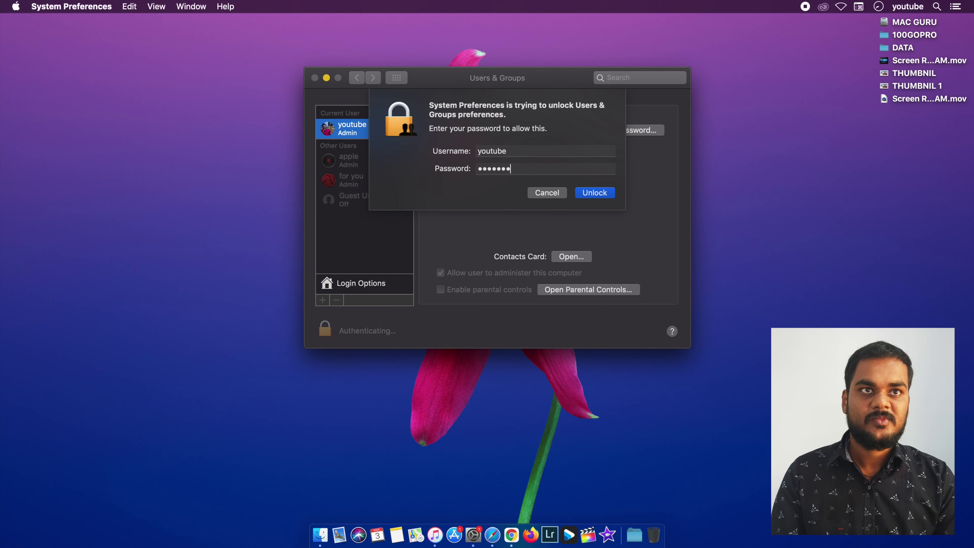
{"action": "key", "text": "Return"}
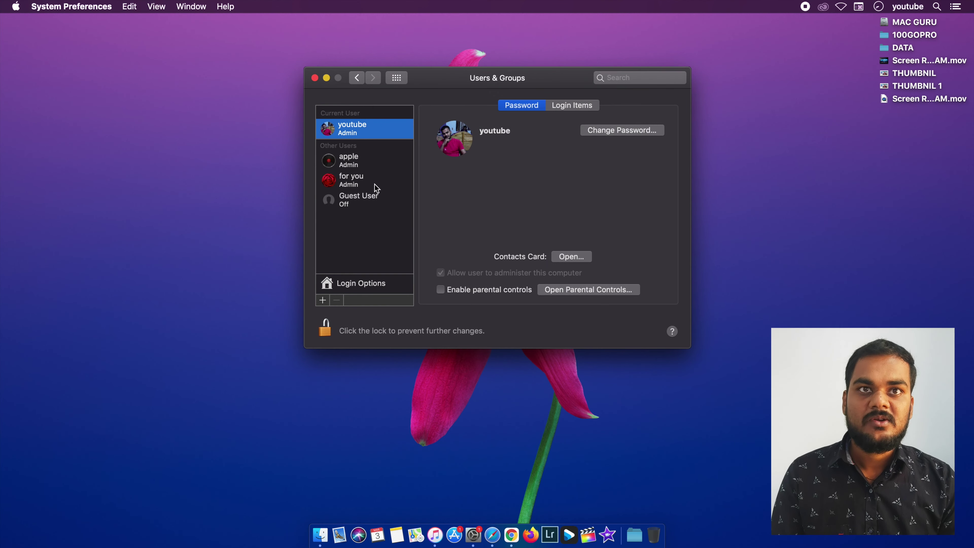
{"action": "left_click", "coordinate": [360, 184]}
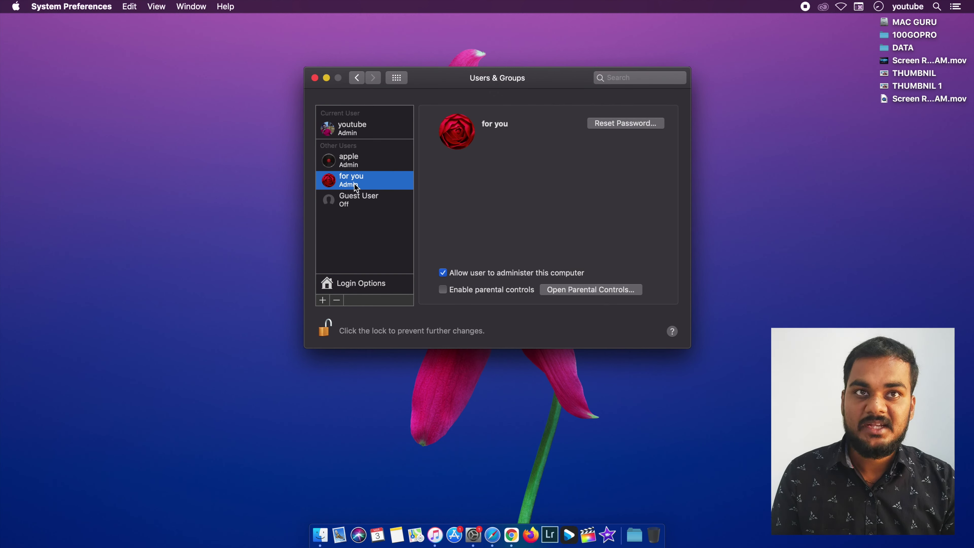
{"action": "left_click", "coordinate": [350, 165]}
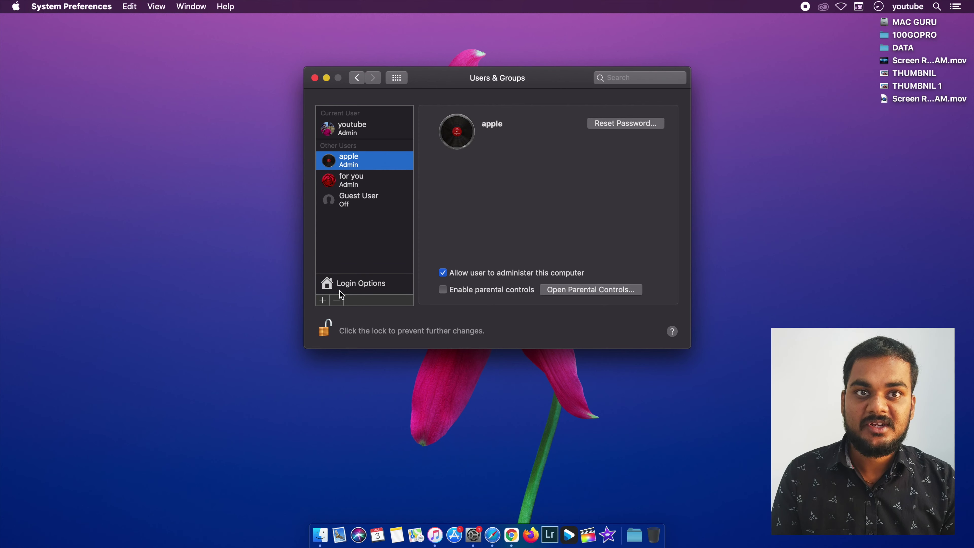
{"action": "left_click", "coordinate": [360, 177]}
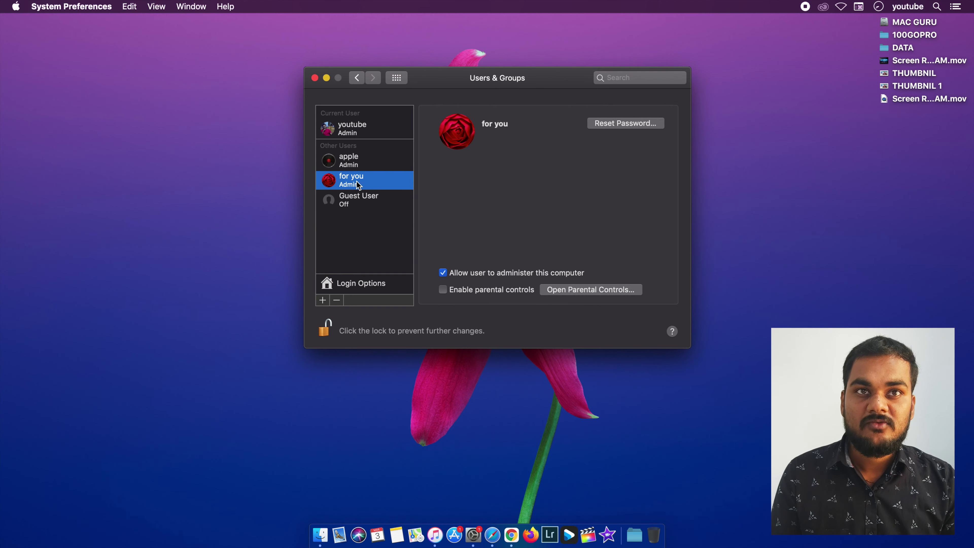
- Delete the 'for you' account, choose the home-folder option, and confirm Delete User
{"action": "left_click", "coordinate": [338, 301]}
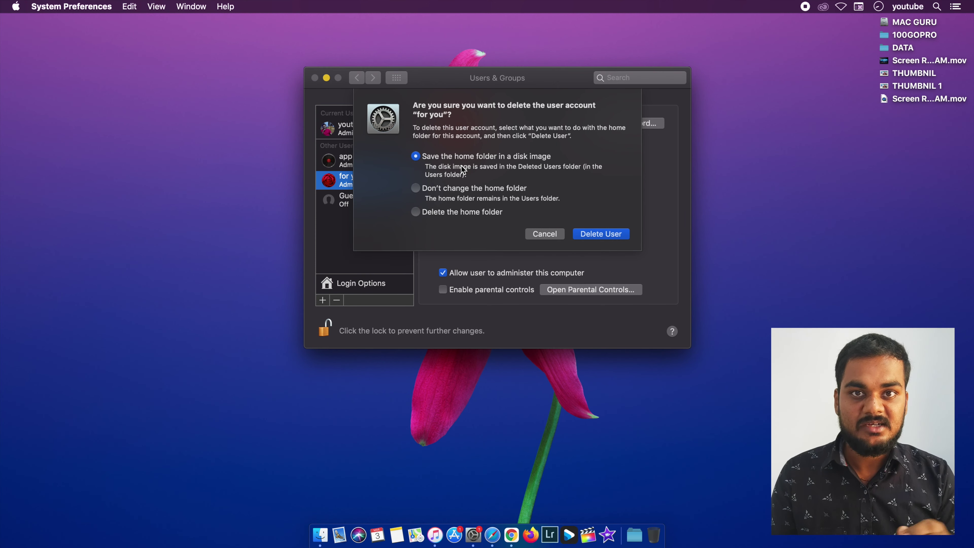
{"action": "left_click", "coordinate": [435, 193]}
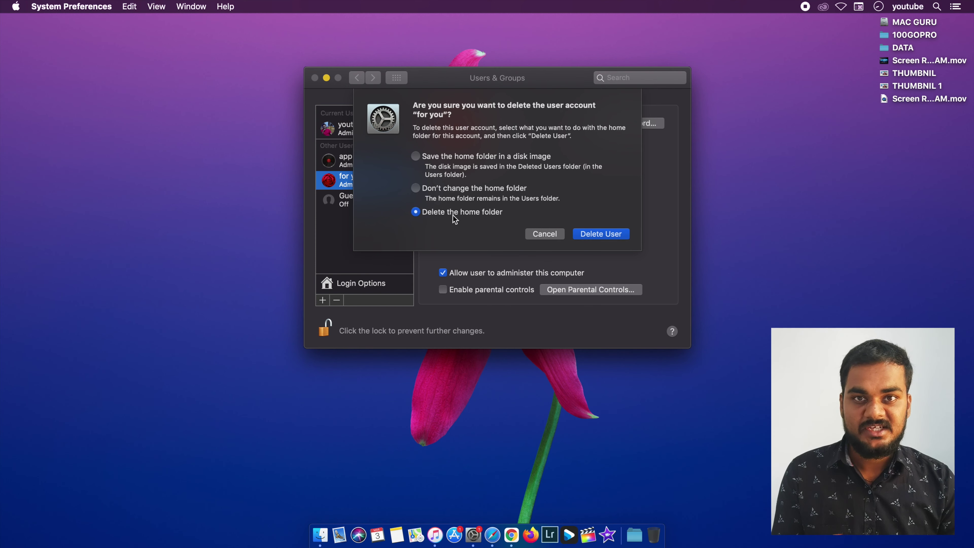
{"action": "left_click", "coordinate": [595, 234]}
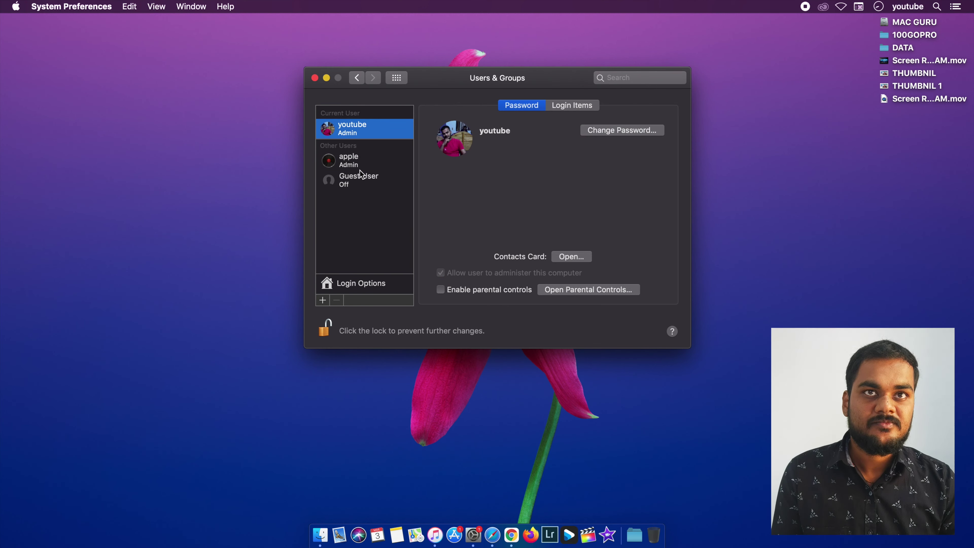